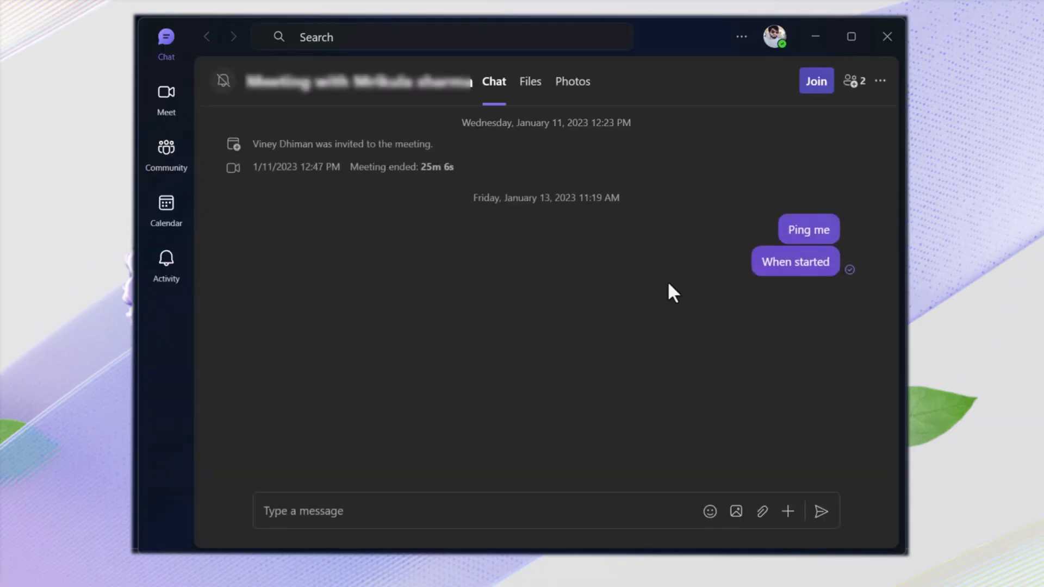
# Allow Microsoft Teams to access the microphone.
pyautogui.click(397, 279)
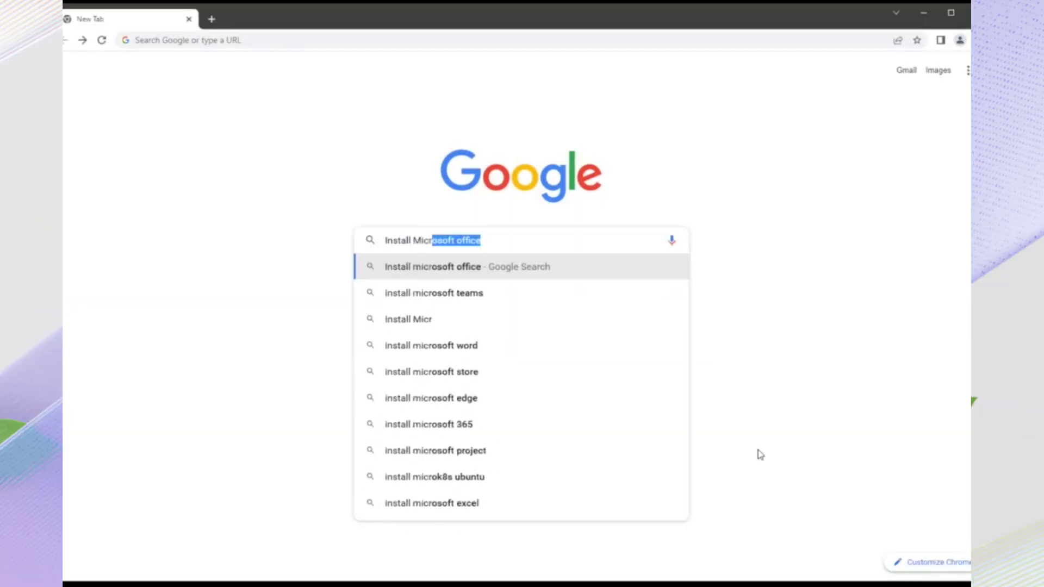
# Run the Google search for 'install microsoft teams'.
pyautogui.press('Return')
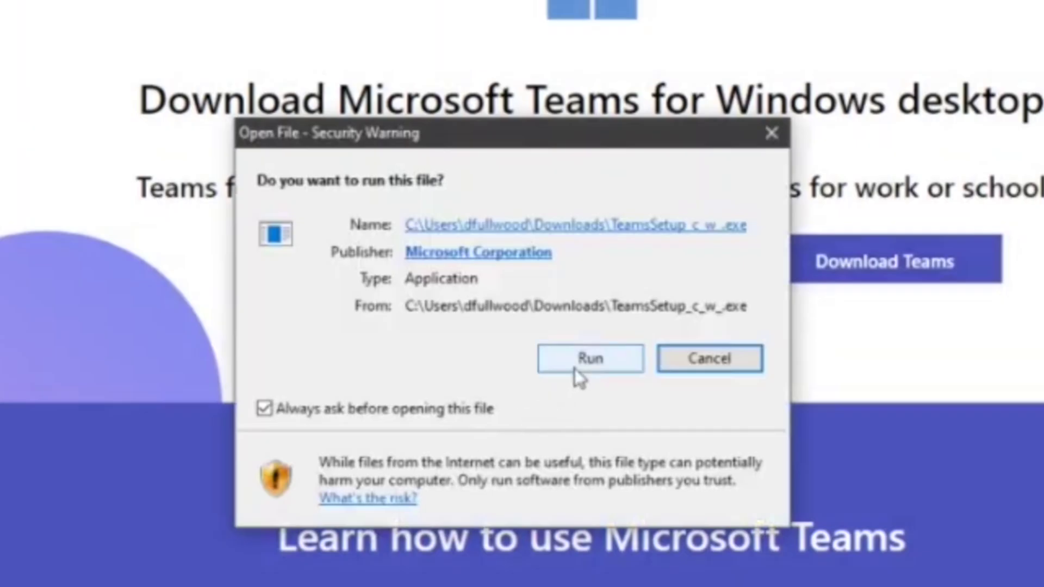
# Run the downloaded TeamsSetup installer and start using the migrated Skype chats in Teams.
pyautogui.click(587, 360)
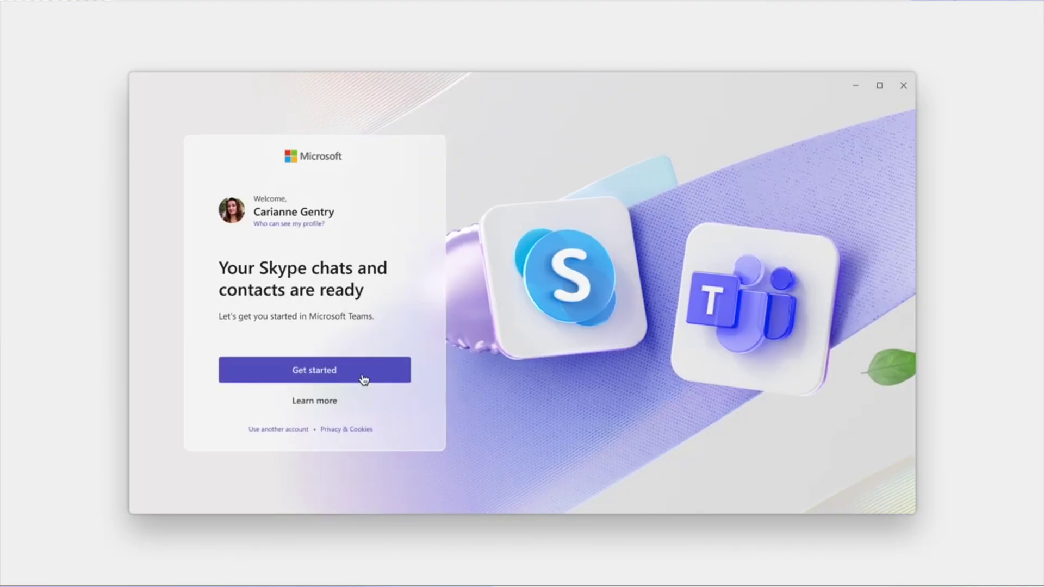
pyautogui.click(361, 377)
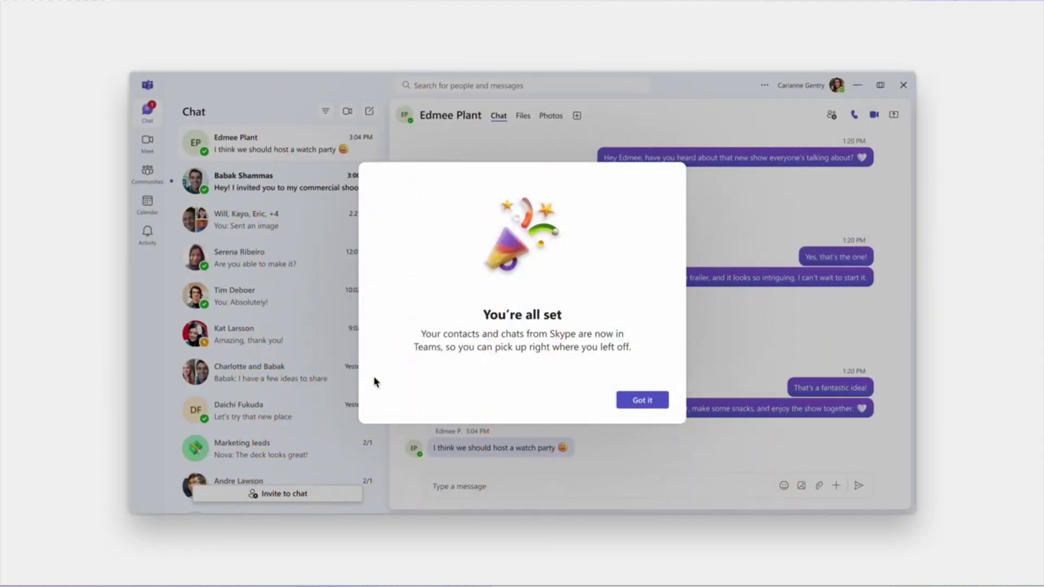
# Dismiss the migration notice, search the store for 'teams', and open the Microsoft Teams app page.
pyautogui.click(624, 406)
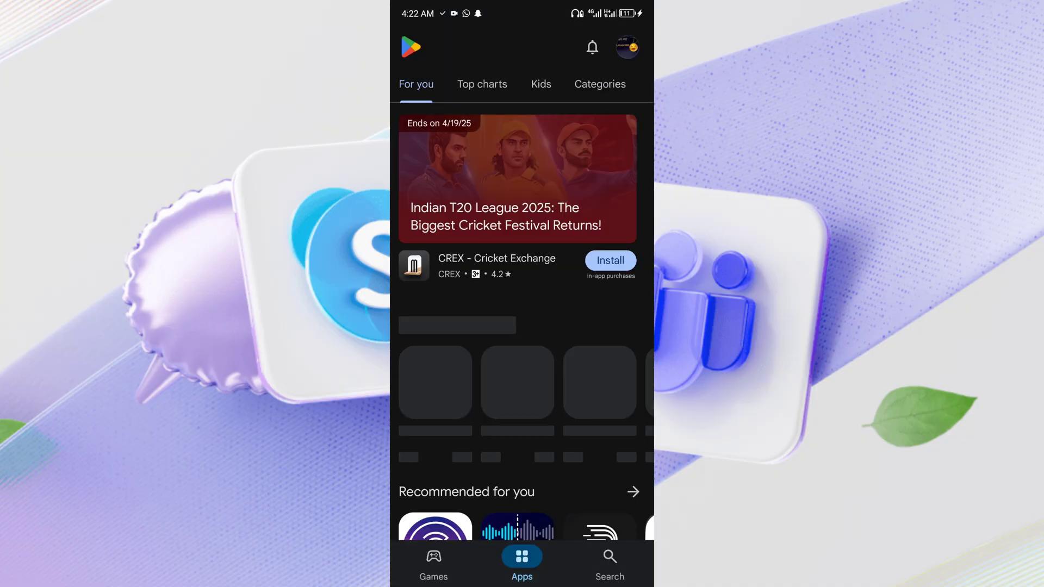
pyautogui.click(610, 562)
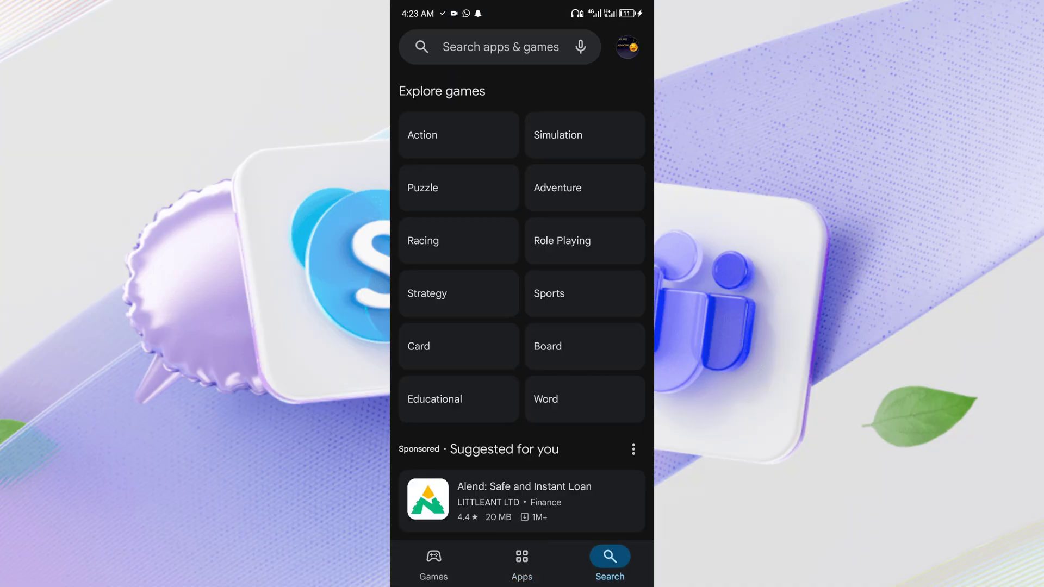
pyautogui.click(505, 45)
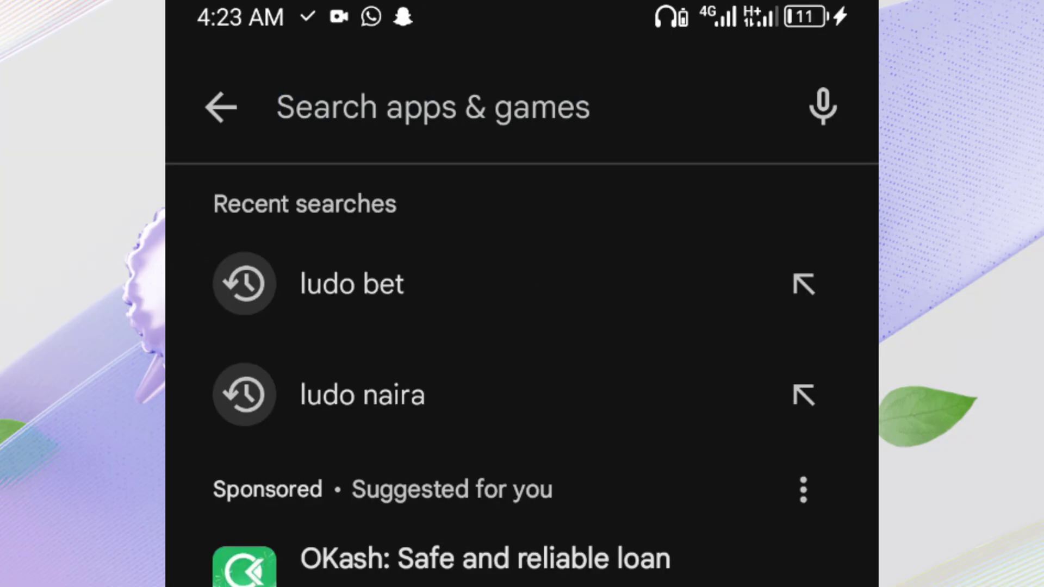
pyautogui.write('teams')
pyautogui.press('Return')
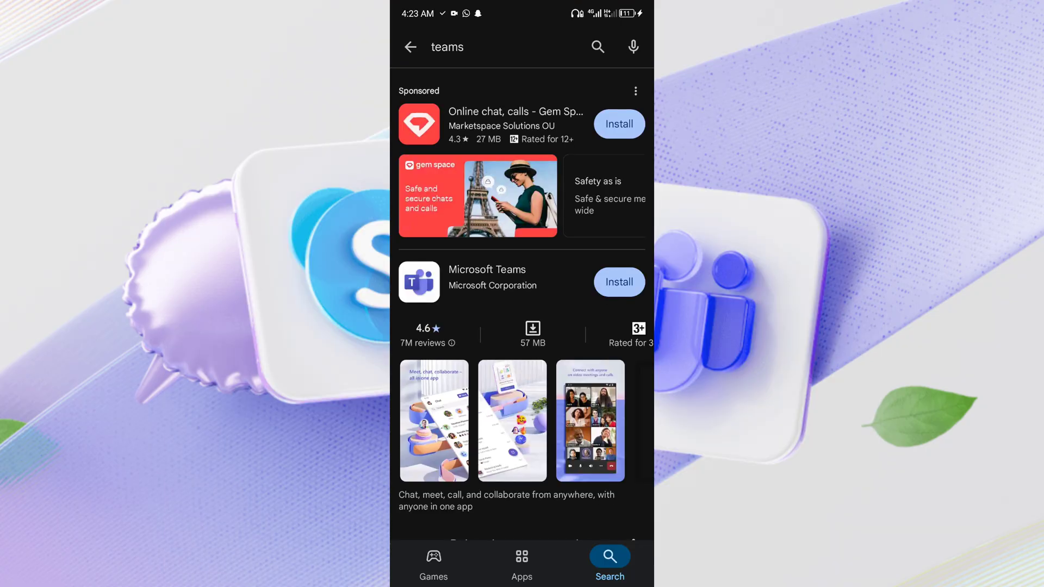
pyautogui.click(486, 275)
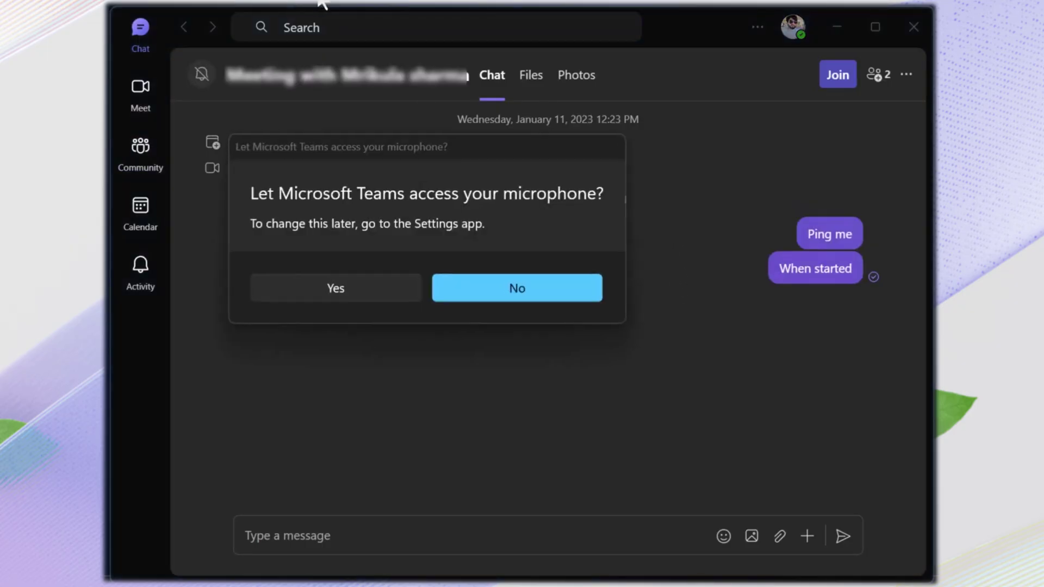
# Allow Microsoft Teams microphone access from the permission prompt.
pyautogui.click(387, 285)
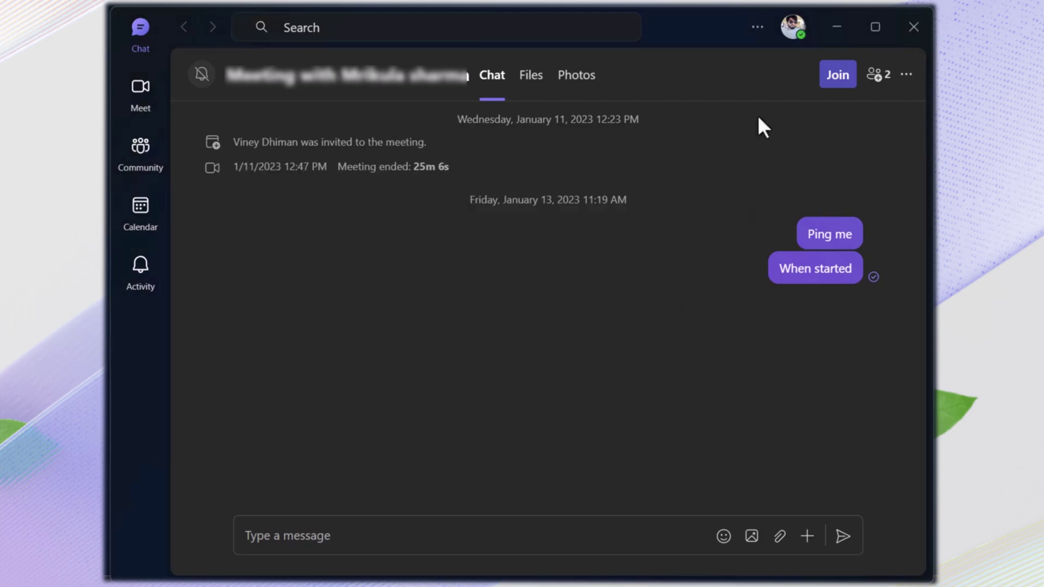
# Join the Teams Insider program from settings and restart Teams.
pyautogui.click(763, 36)
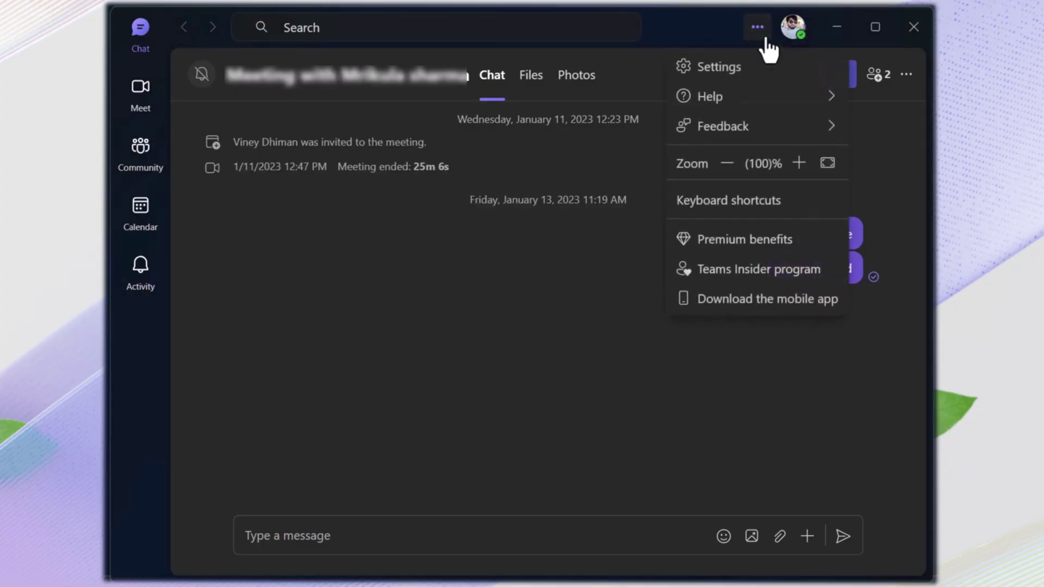
pyautogui.click(761, 270)
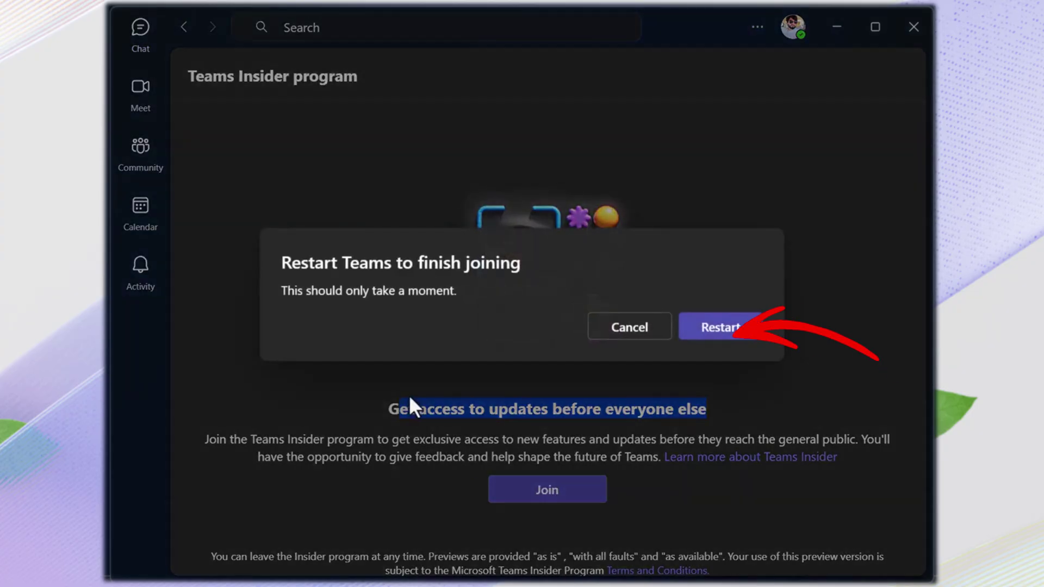
pyautogui.click(712, 333)
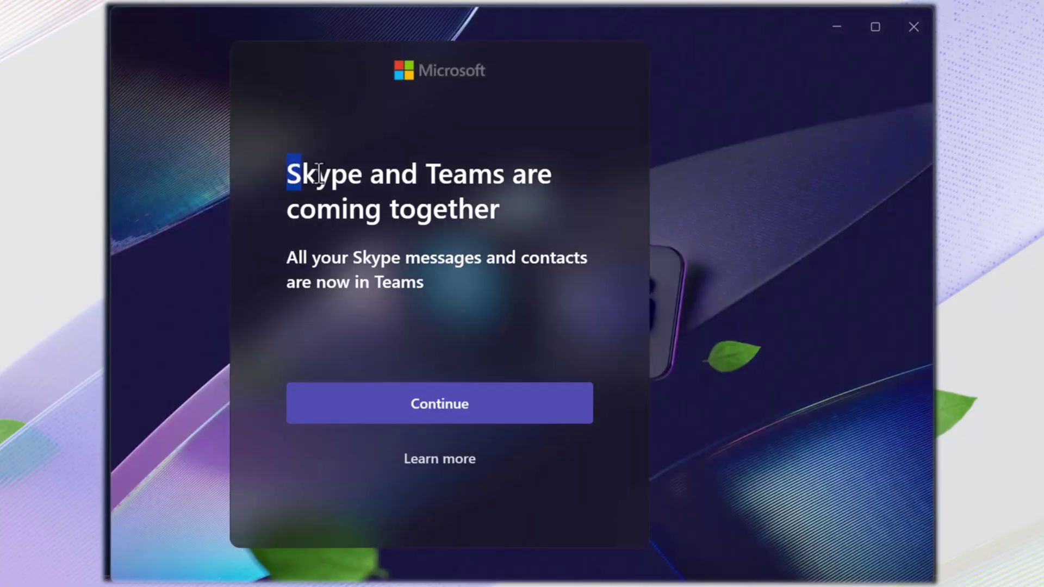
# Get past the Skype and Teams welcome, choose the Skype profile, and confirm the first and last name.
pyautogui.moveTo(319, 181); pyautogui.dragTo(514, 205)
pyautogui.moveTo(288, 253); pyautogui.dragTo(424, 283)
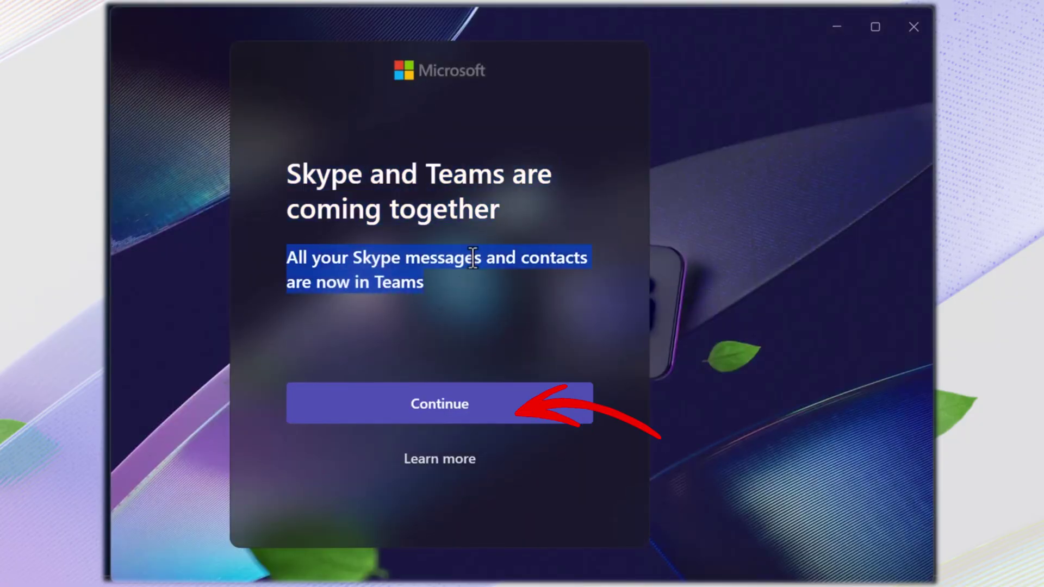
pyautogui.click(473, 403)
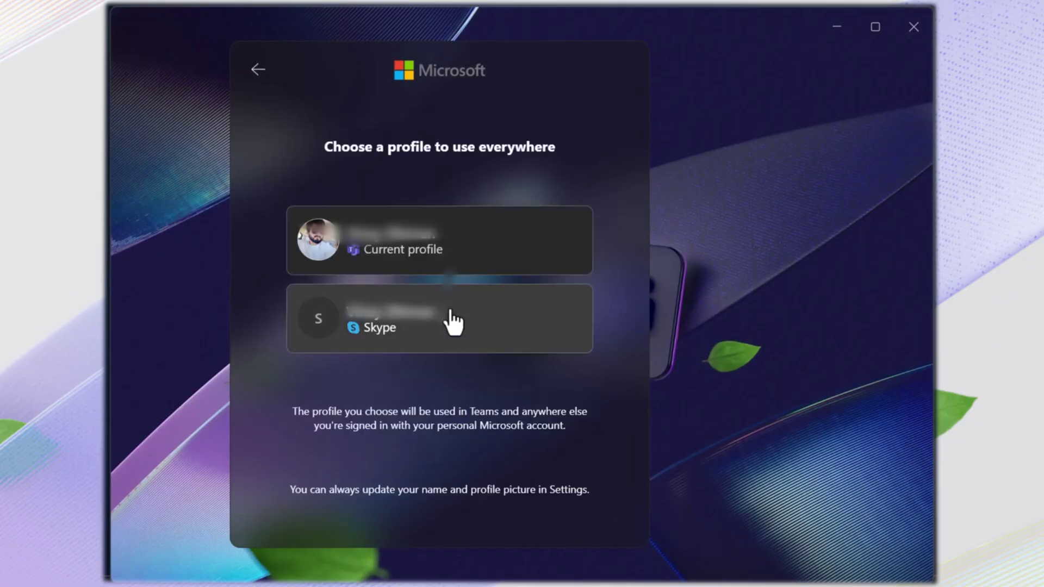
pyautogui.click(440, 341)
pyautogui.moveTo(353, 239); pyautogui.dragTo(292, 256)
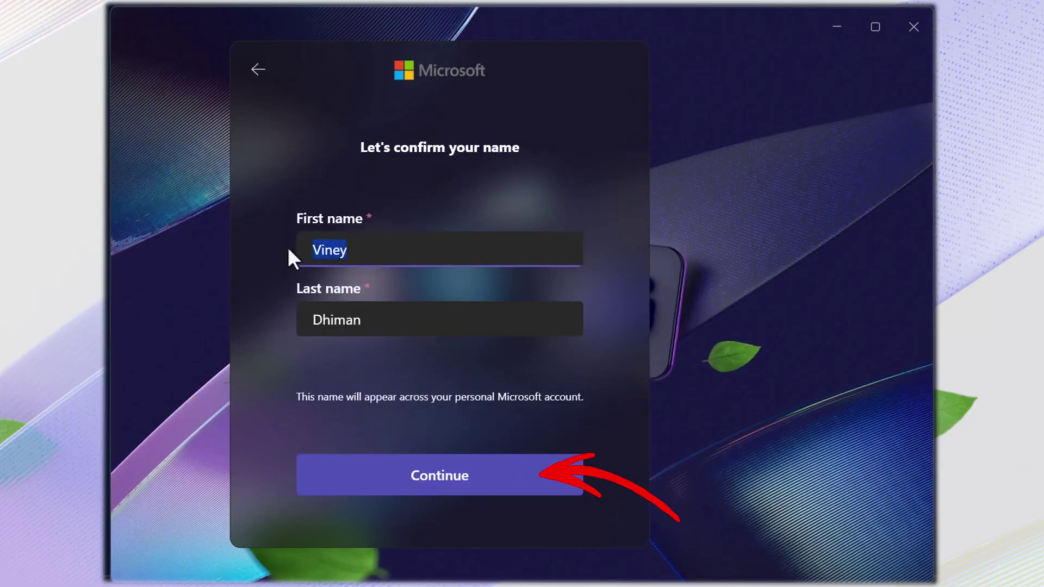
pyautogui.click(326, 324)
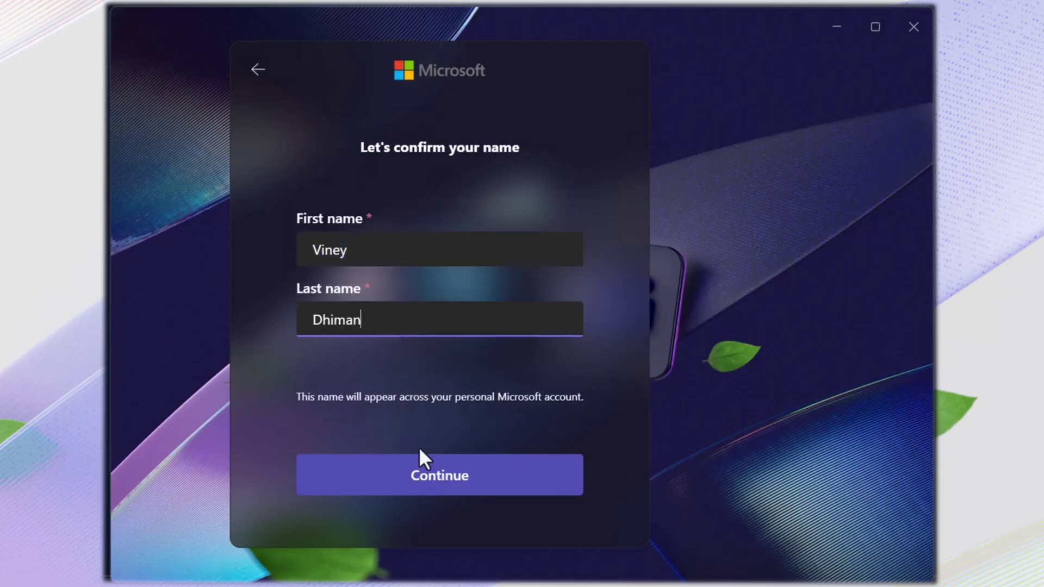
pyautogui.click(452, 483)
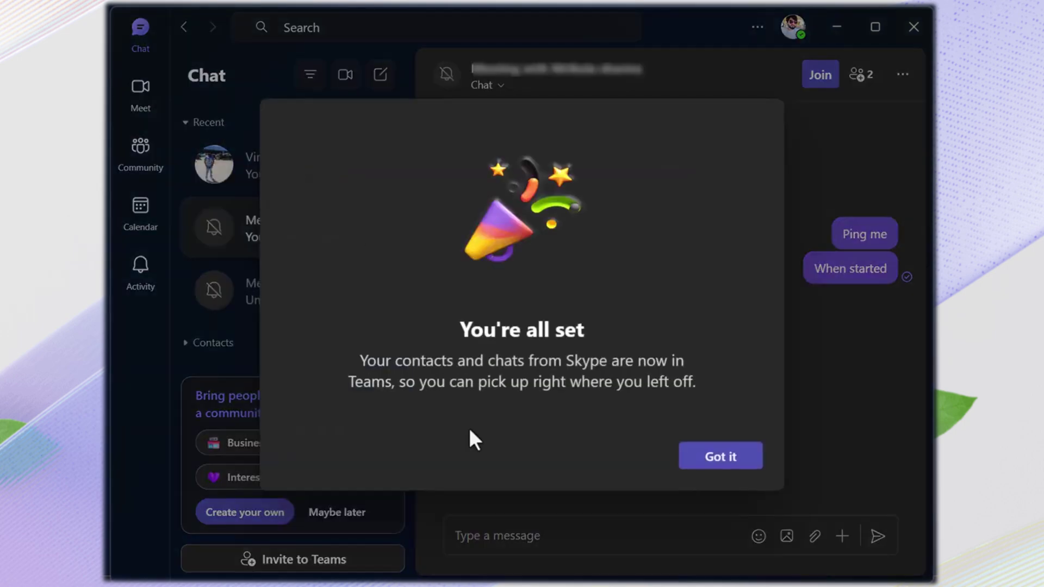
# Dismiss the 'You're all set' migration notice and open the migrated contact's chat under Recent.
pyautogui.moveTo(358, 360); pyautogui.dragTo(644, 392)
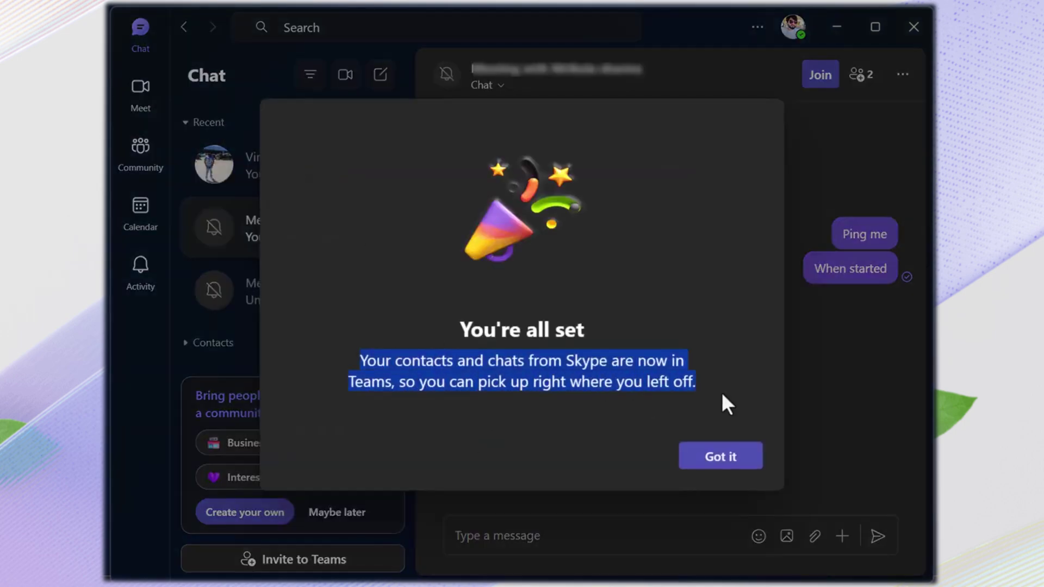
pyautogui.click(710, 459)
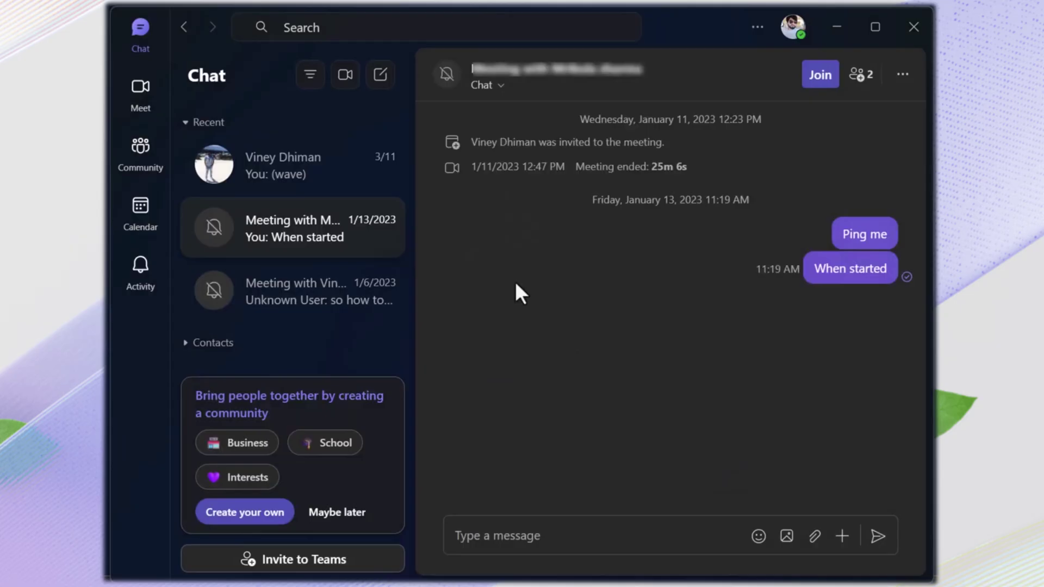
pyautogui.click(321, 184)
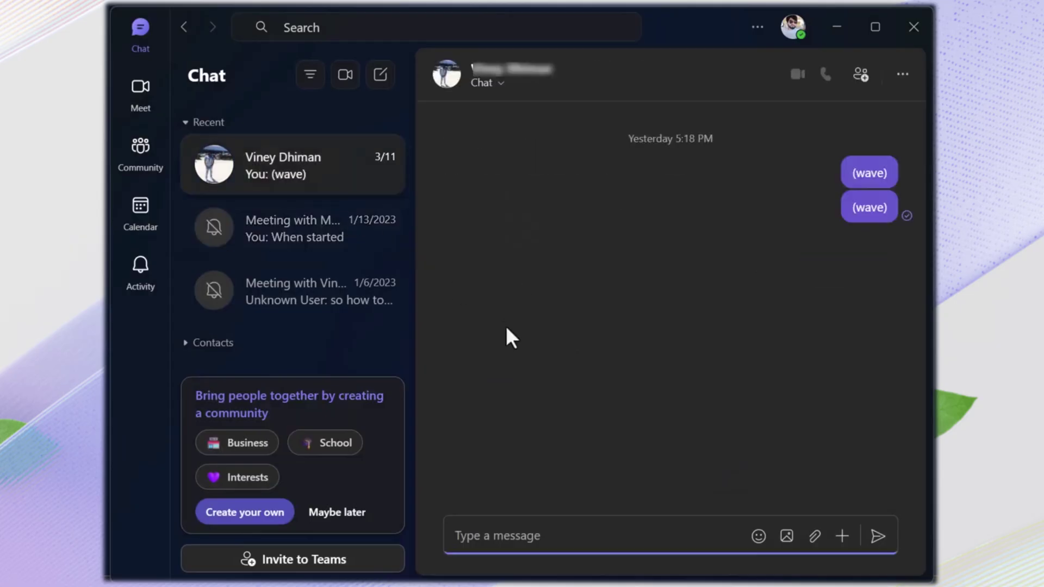
# Write 'Hello how are you' in the message box of the contact's chat.
pyautogui.click(580, 529)
pyautogui.write('Hello how are you')
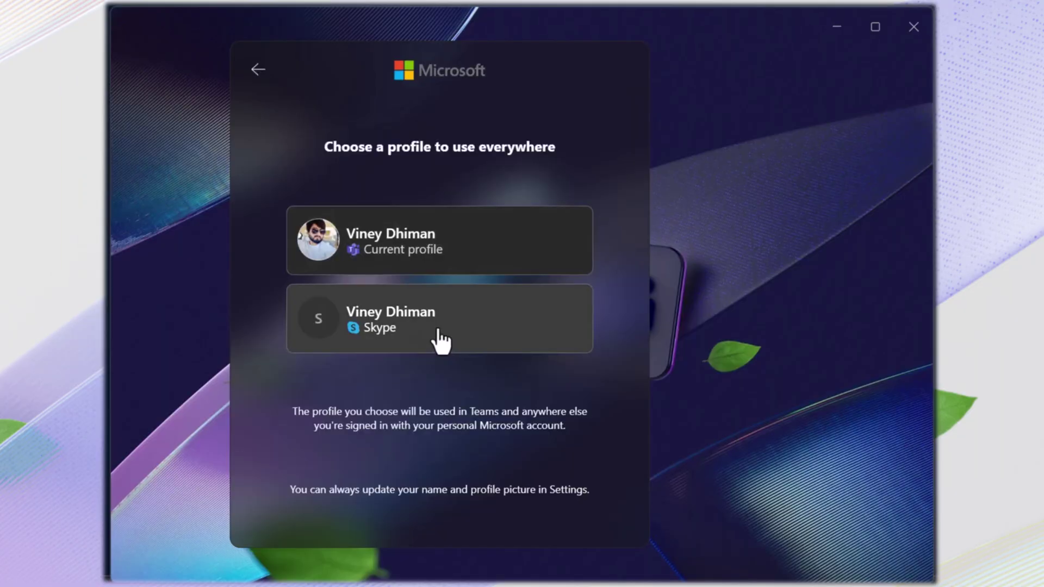
# Sign in with the Skype profile, confirm the first and last name, and review the migration notice.
pyautogui.click(441, 339)
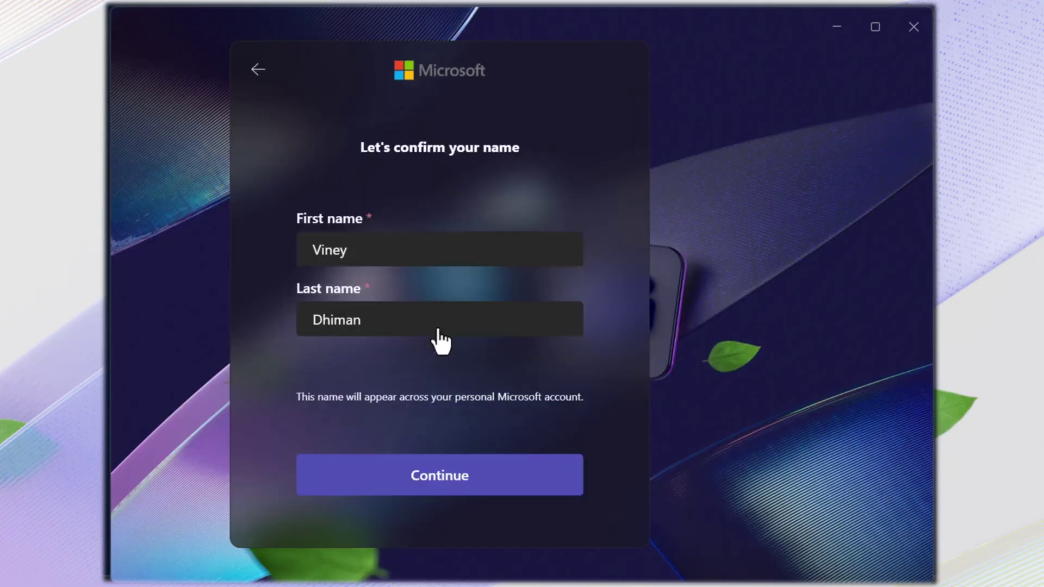
pyautogui.moveTo(358, 246); pyautogui.dragTo(299, 250)
pyautogui.click(376, 322)
pyautogui.click(439, 486)
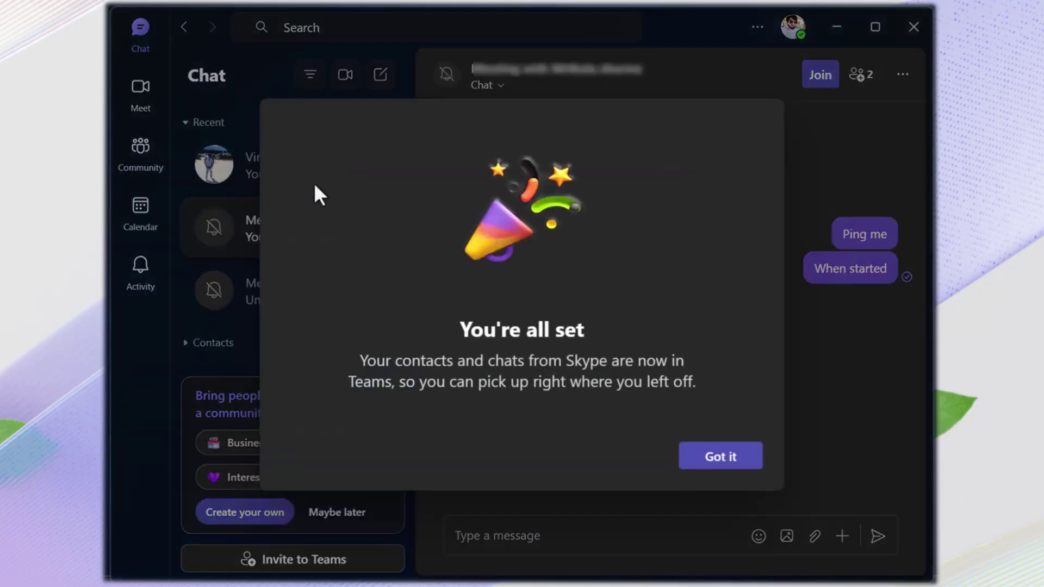
pyautogui.moveTo(358, 361); pyautogui.dragTo(720, 393)
# Dismiss the migration notice, open the migrated contact's chat, and send 'Hello how are you'.
pyautogui.click(704, 458)
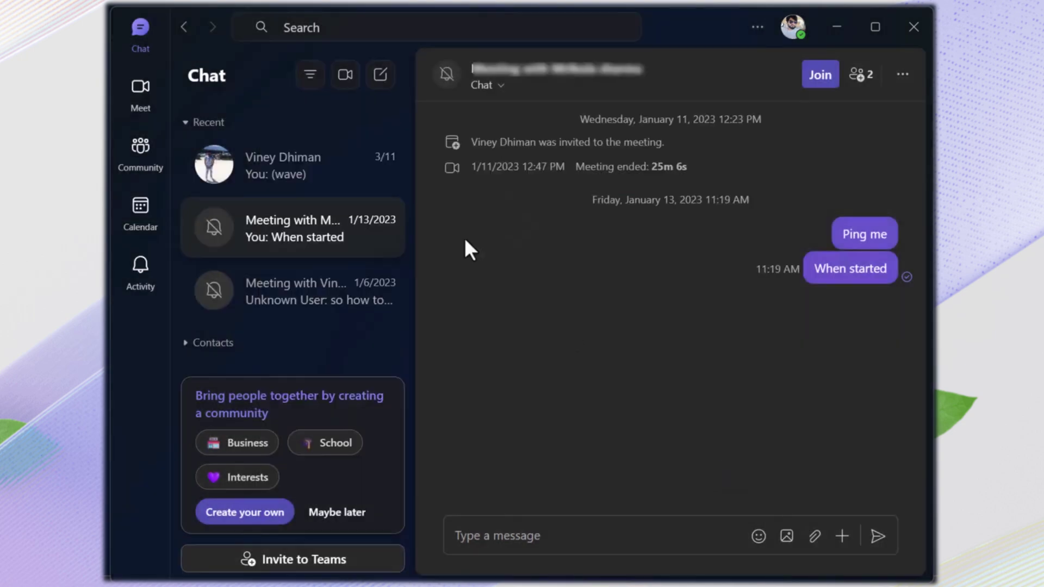
pyautogui.click(318, 185)
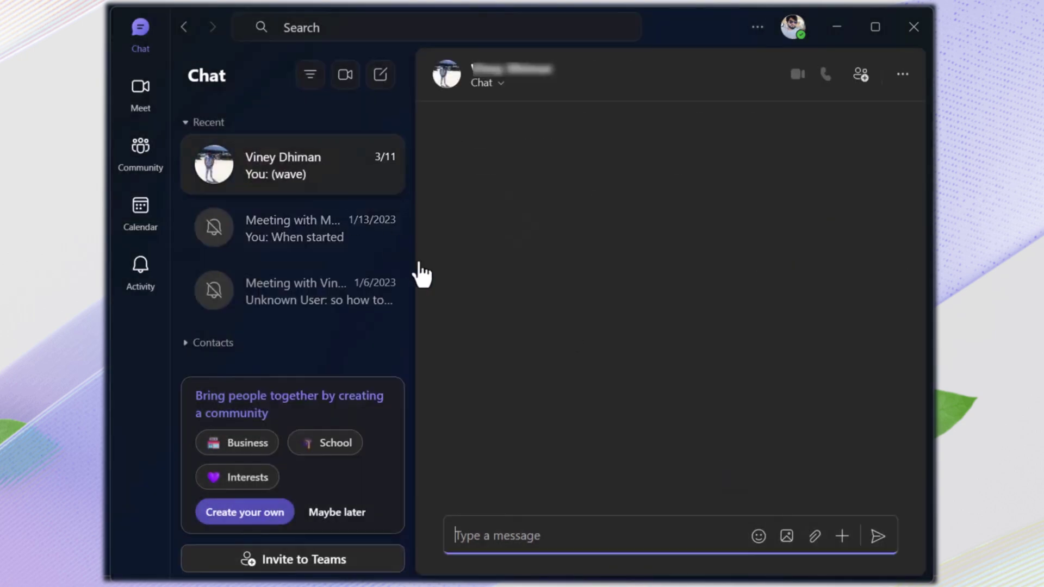
pyautogui.write('Hel')
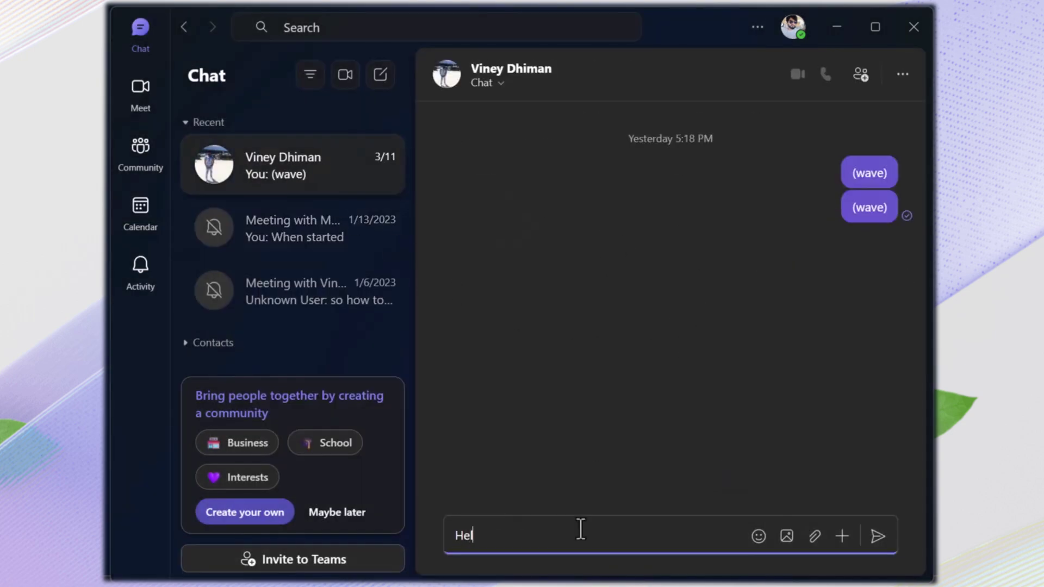
pyautogui.write('lo how are you')
pyautogui.press('Return')
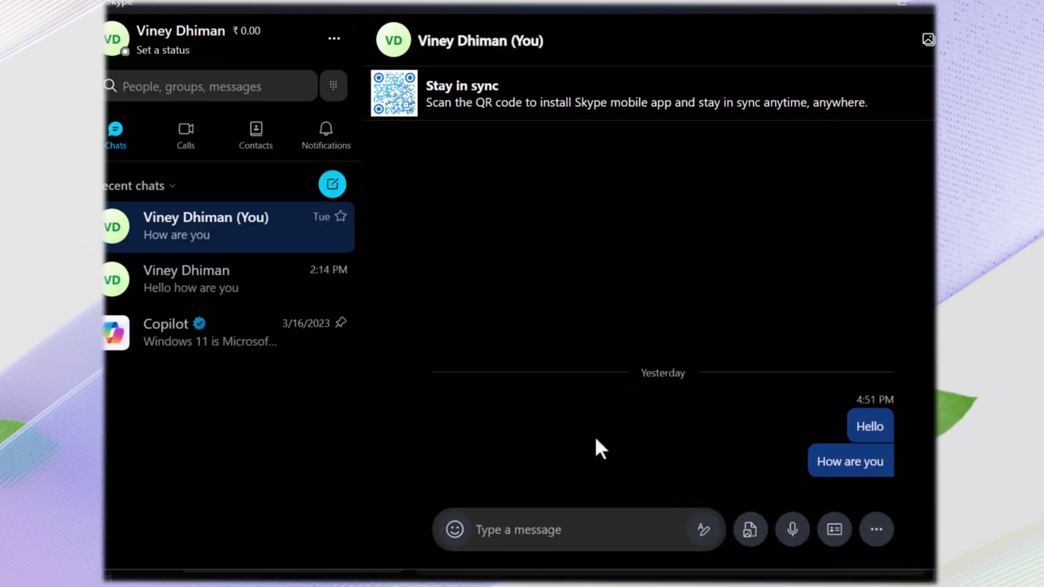
# Check 'Hello how are you' in the contact's Skype chat, then send 'good' from Teams and confirm it appears in Skype.
pyautogui.click(342, 275)
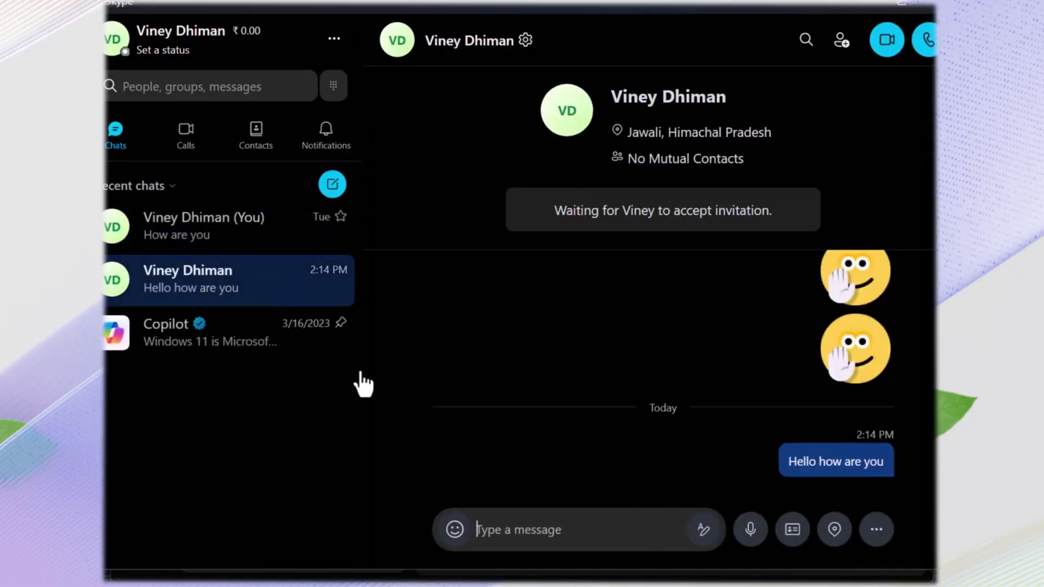
pyautogui.tripleClick(788, 462)
pyautogui.click(718, 494)
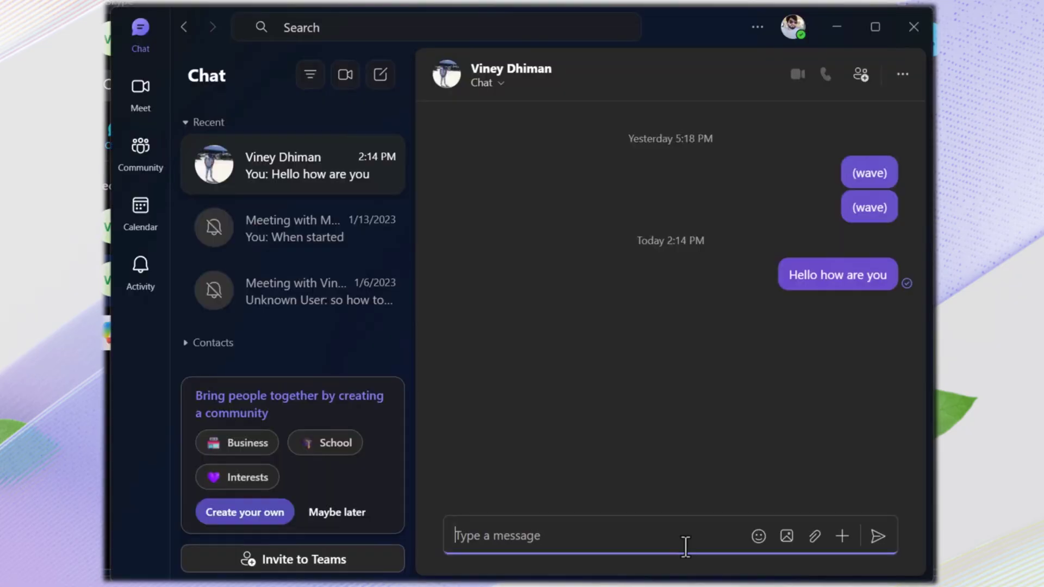
pyautogui.write('good')
pyautogui.press('Return')
pyautogui.hotkey('alt', 'Tab')
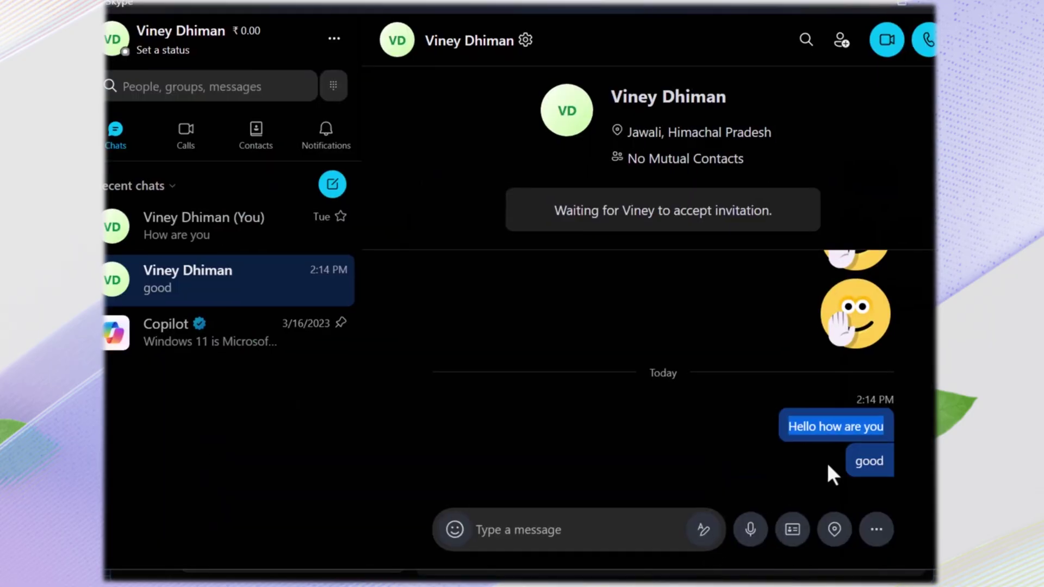
pyautogui.doubleClick(865, 462)
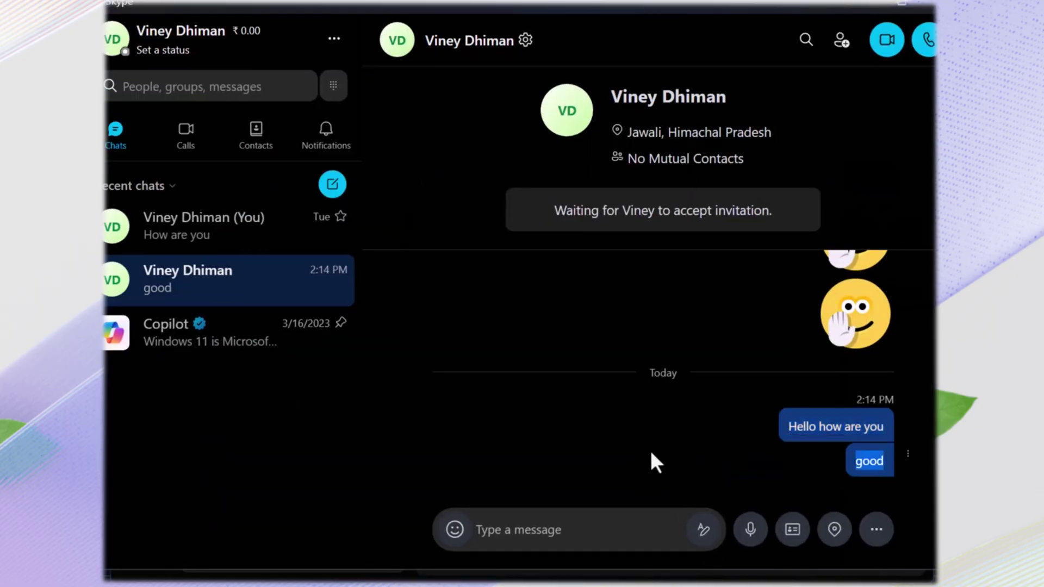